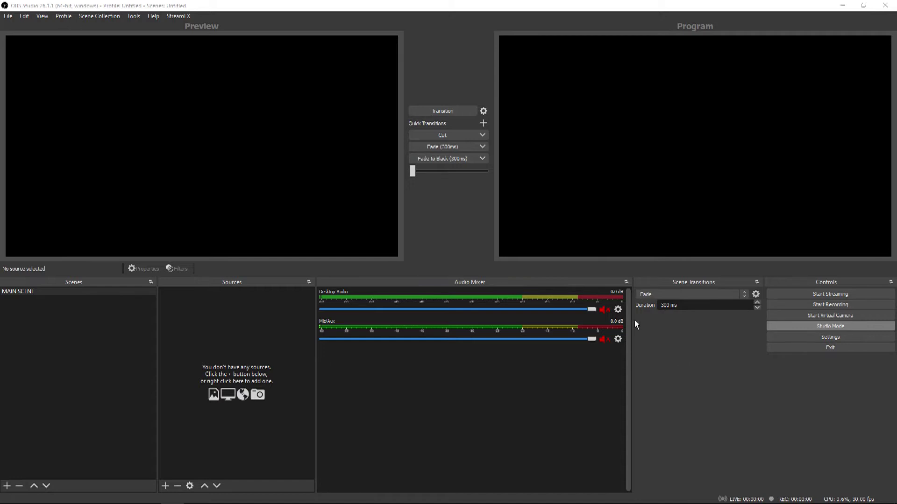
# Step: Add a media source named MATCH FOOTAGE that plays REPLAY/CAMERA_4.mp4
pyautogui.click(166, 486)
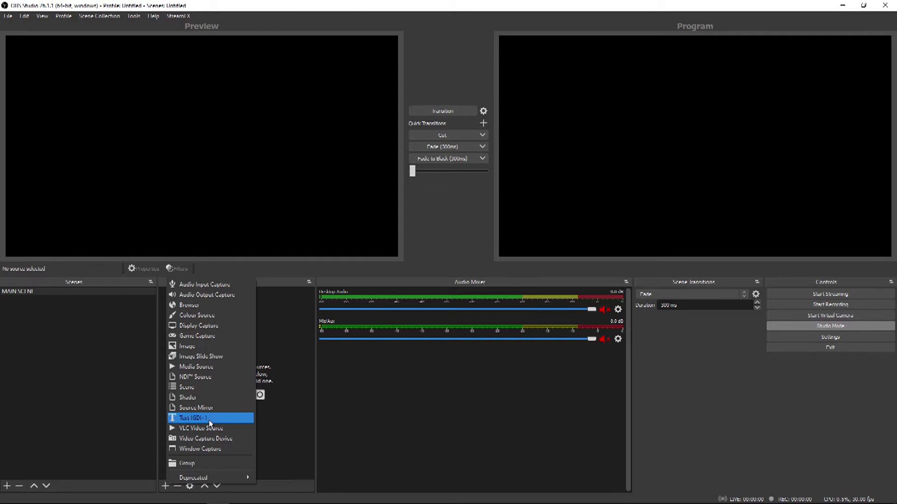
pyautogui.click(222, 368)
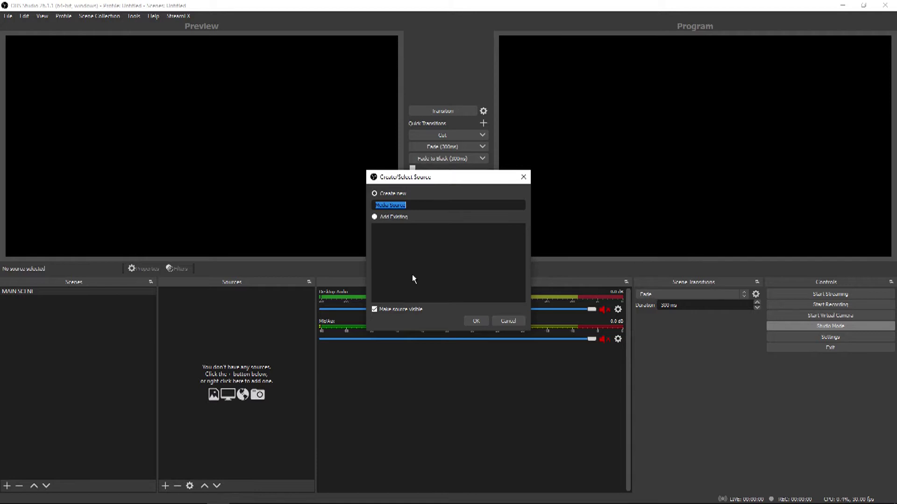
pyautogui.write('MATCH FOOTAGE')
pyautogui.press('Return')
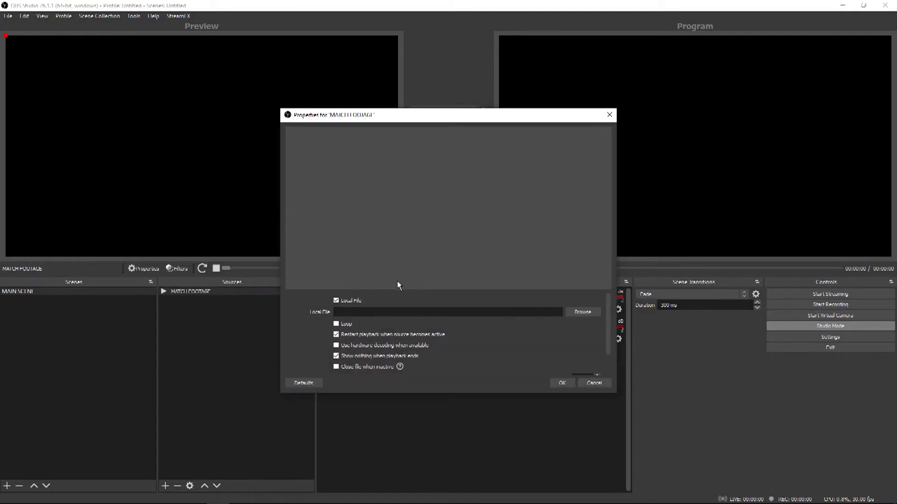
pyautogui.click(588, 312)
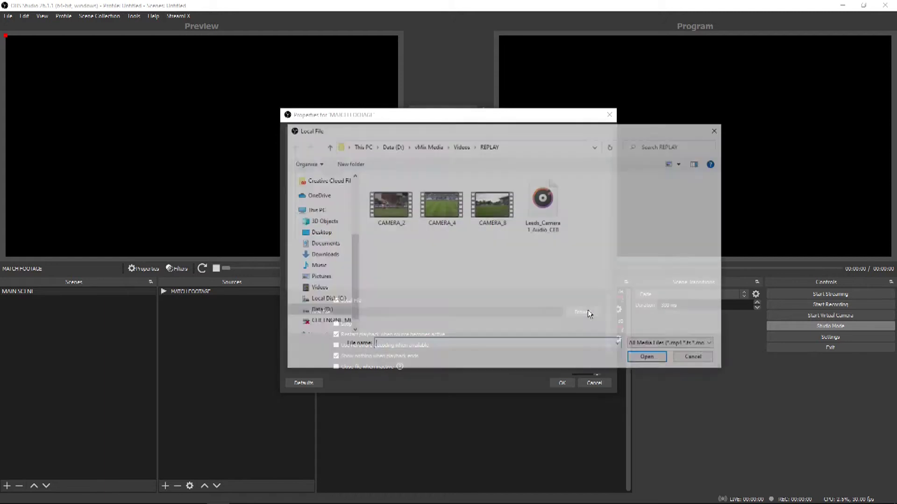
pyautogui.click(452, 210)
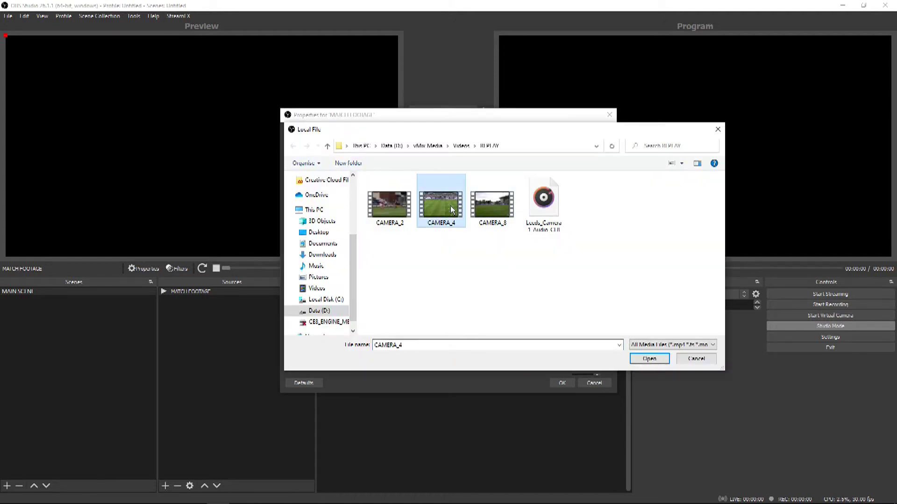
pyautogui.click(641, 362)
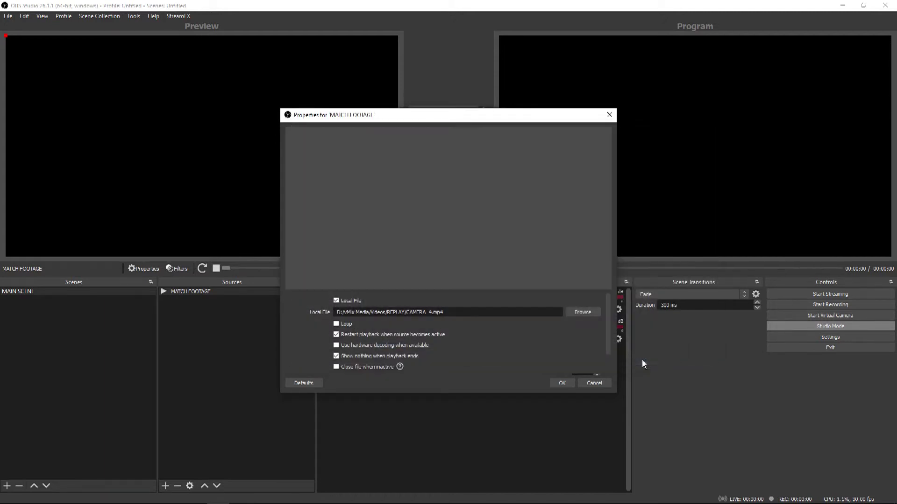
pyautogui.click(562, 383)
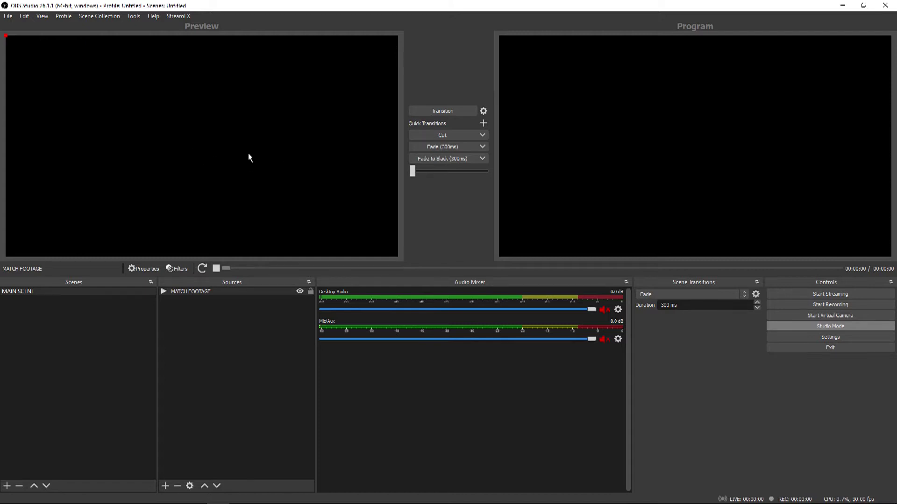
# Step: Cut the MATCH FOOTAGE clip live to Program and pause it at 00:00:02
pyautogui.click(421, 136)
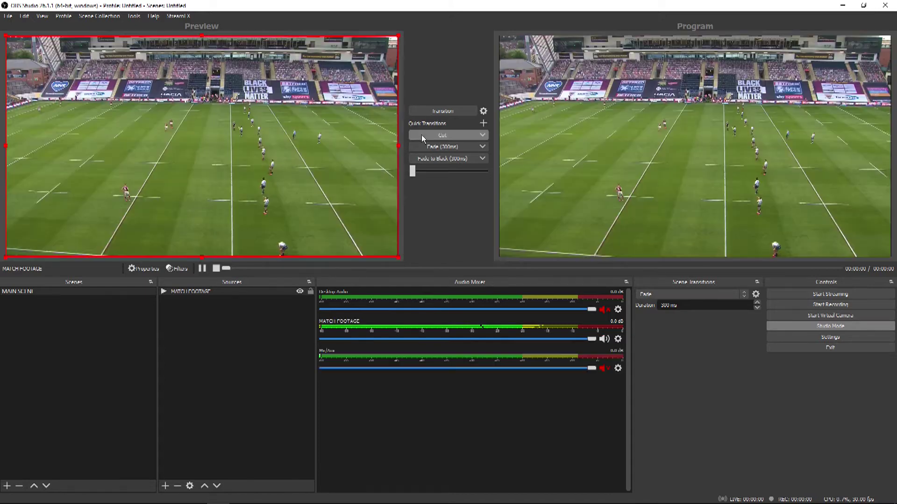
pyautogui.click(202, 269)
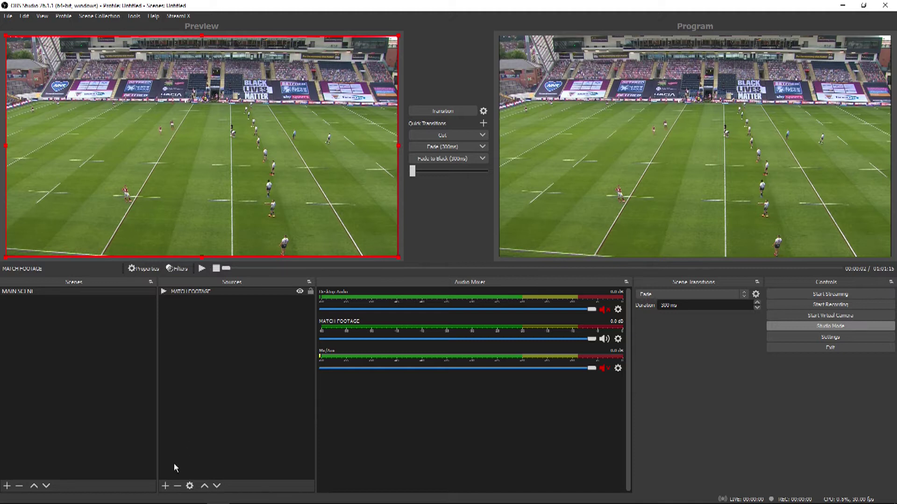
# Step: Create a new browser source named LIGR_GRAPHICS
pyautogui.click(165, 486)
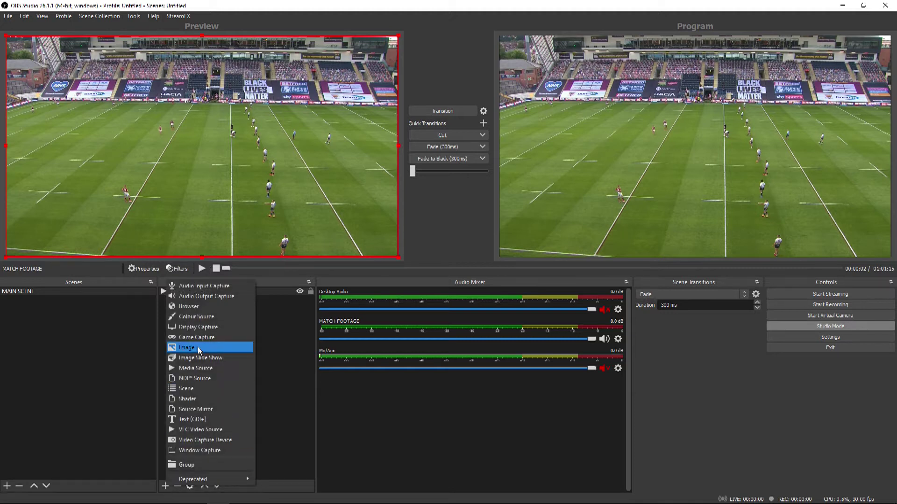
pyautogui.click(199, 306)
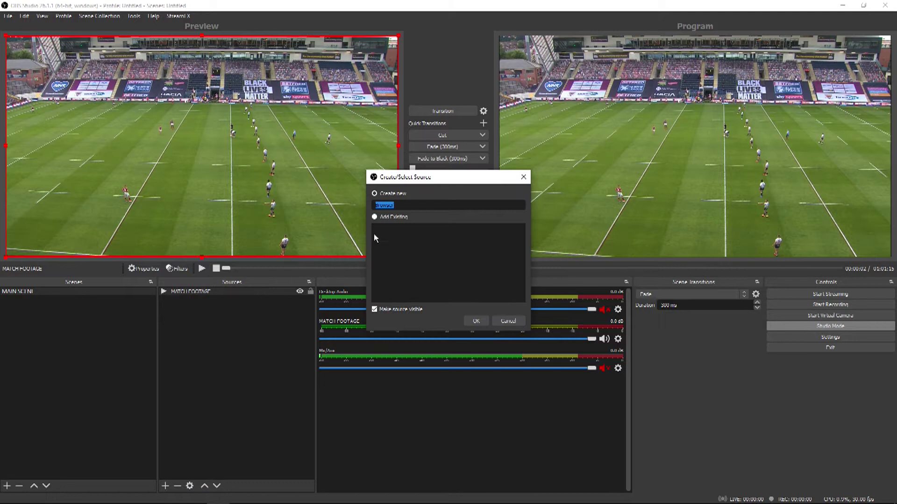
pyautogui.write('LIGH_GRAPHICS')
pyautogui.press('Return')
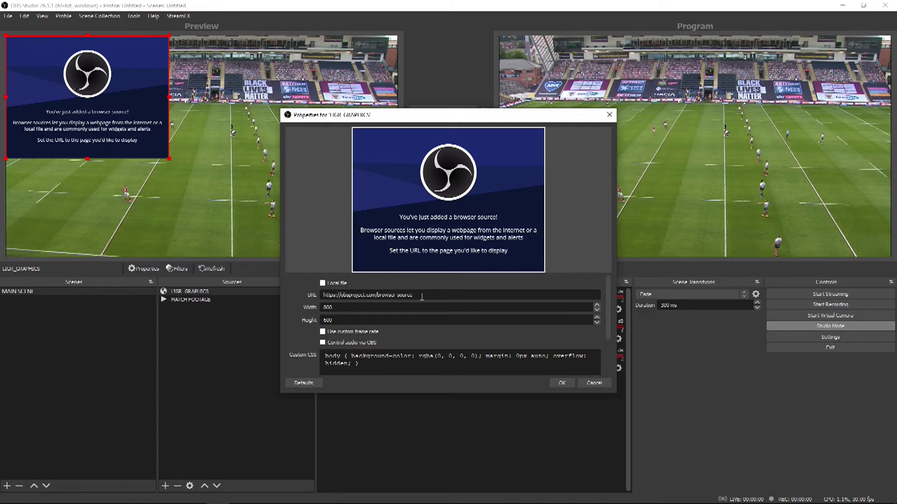
# Step: Paste the score overlay page URL and size the browser source to 1920×1080
pyautogui.moveTo(423, 295); pyautogui.dragTo(307, 294)
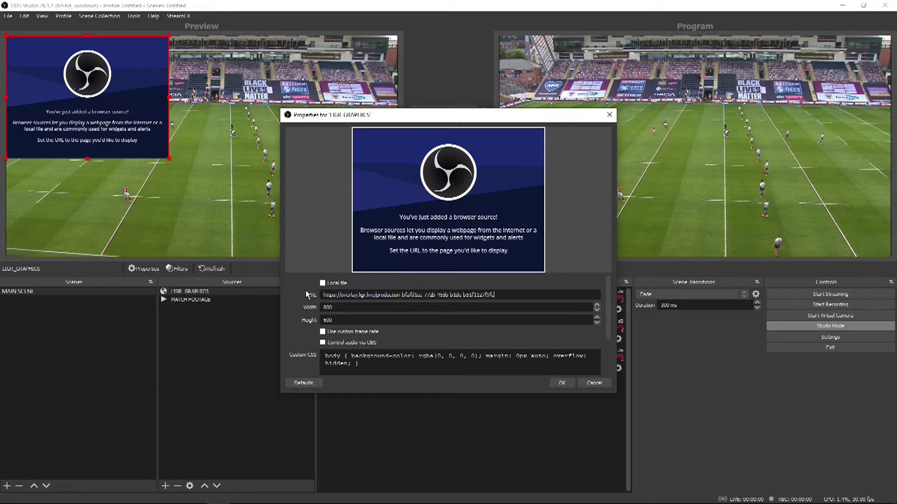
pyautogui.press('Tab')
pyautogui.write('1920')
pyautogui.press('Tab')
pyautogui.write('1080')
pyautogui.click(560, 383)
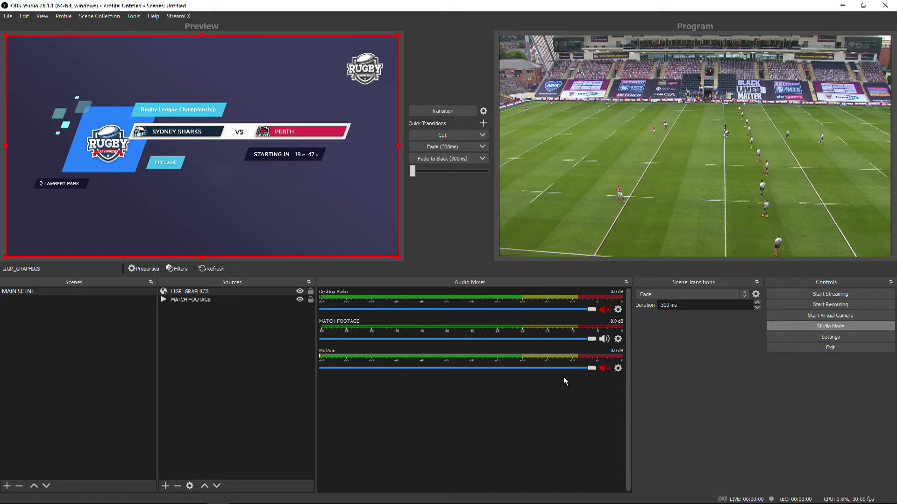
# Step: Cut the pregame countdown graphic live and keep LIGR_GRAPHICS above MATCH FOOTAGE
pyautogui.click(451, 135)
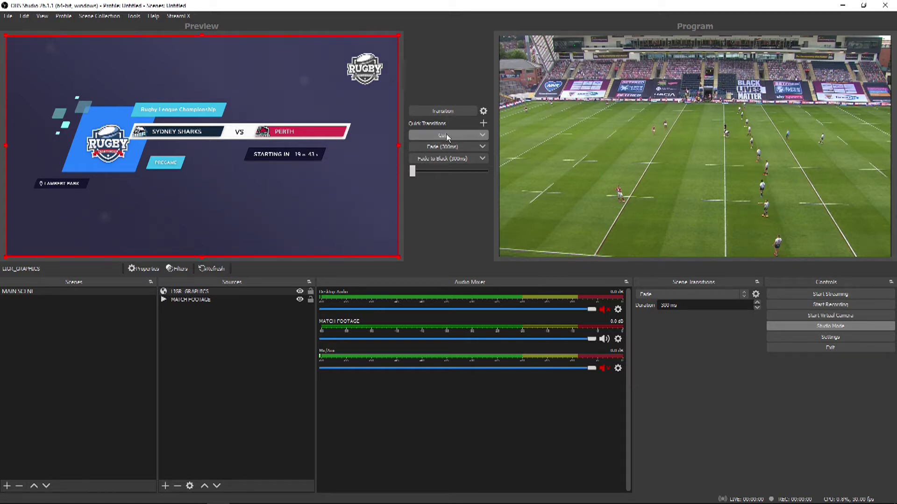
pyautogui.click(449, 136)
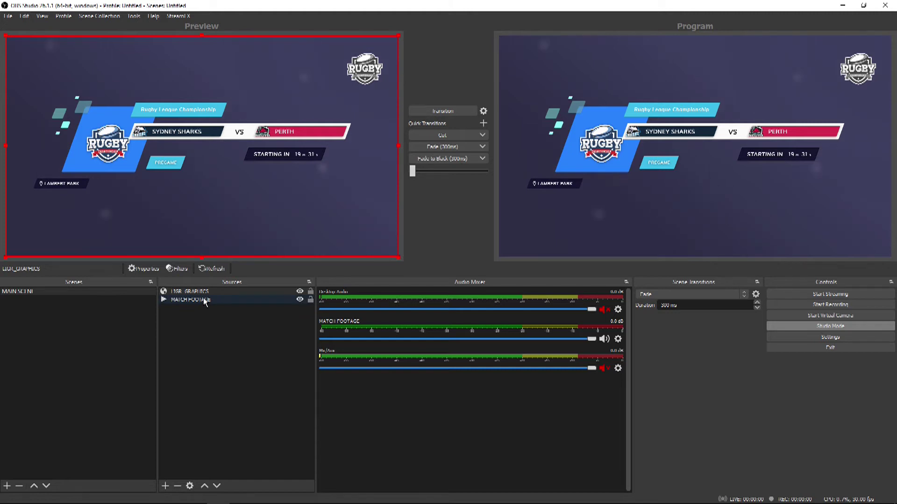
pyautogui.moveTo(203, 292)
pyautogui.mouseDown()
pyautogui.moveTo(198, 310)
pyautogui.moveTo(205, 291)
pyautogui.mouseUp()
pyautogui.click(822, 335)
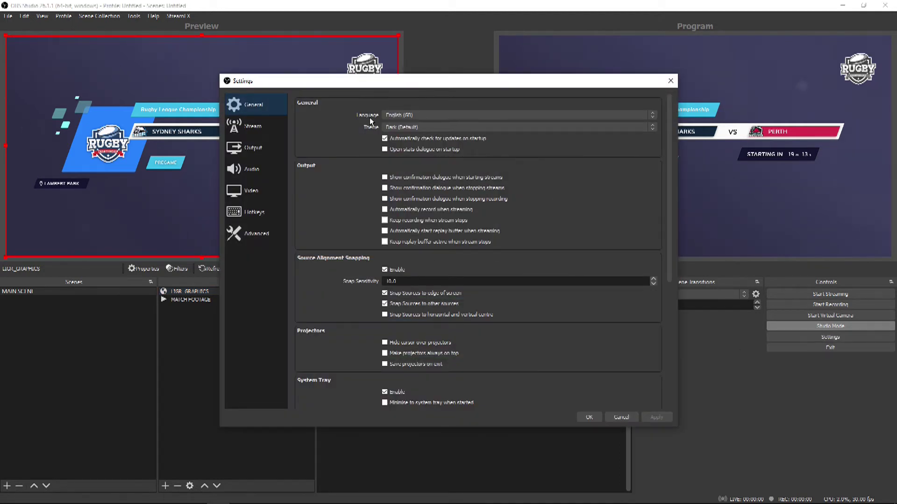
pyautogui.click(253, 151)
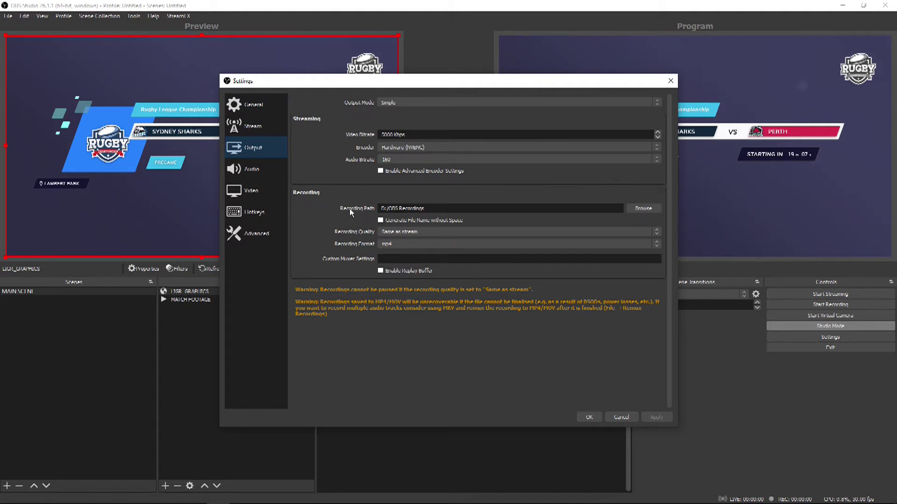
pyautogui.click(407, 243)
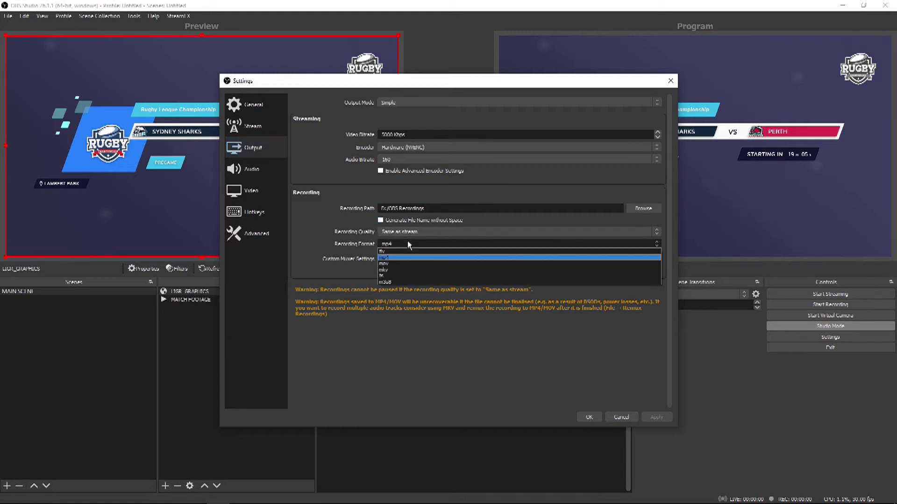
pyautogui.click(407, 242)
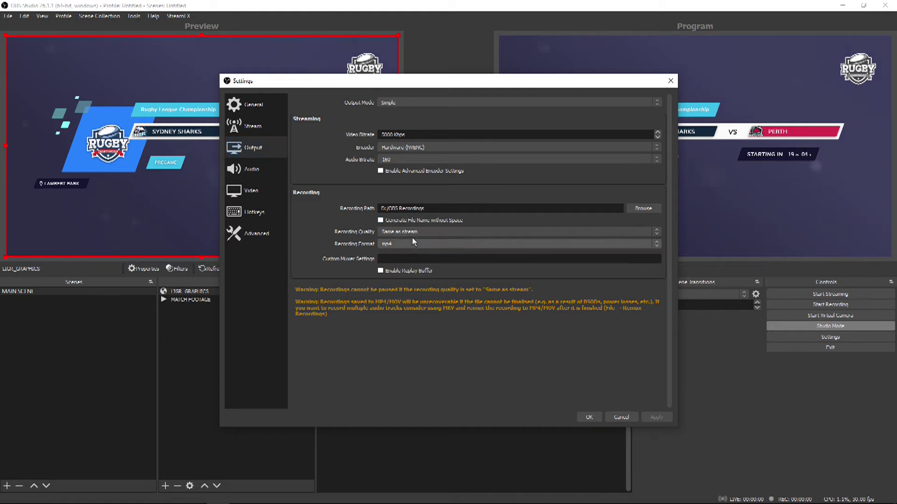
pyautogui.click(589, 416)
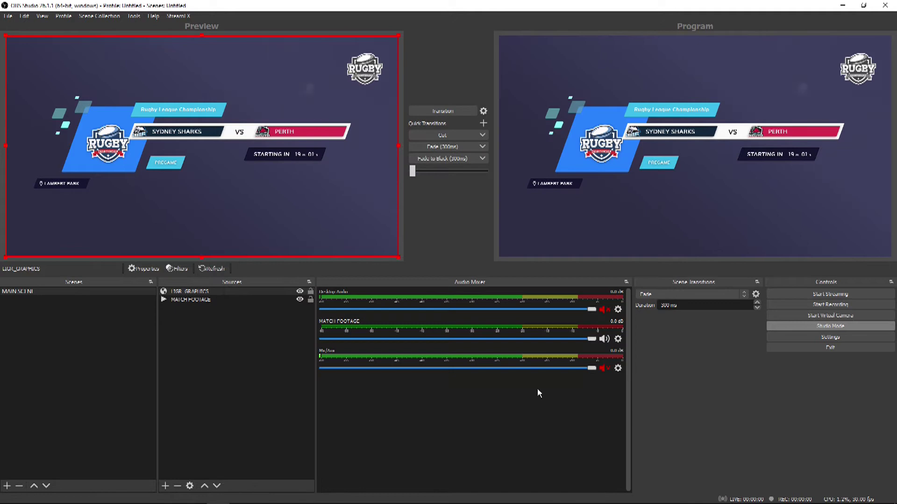
# Step: Start recording the scene with the Sydney Sharks vs Perth score bar
pyautogui.click(814, 306)
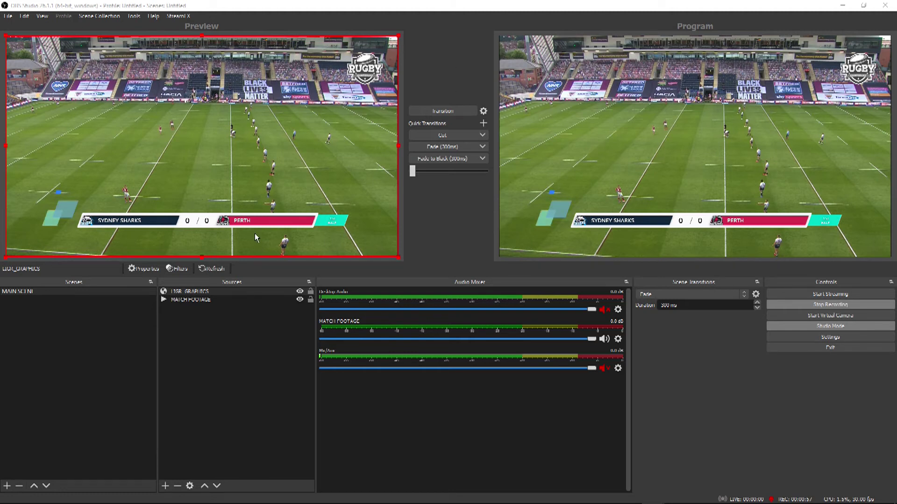
# Step: Resume MATCH FOOTAGE playback under the score overlay, then stop the recording
pyautogui.click(184, 300)
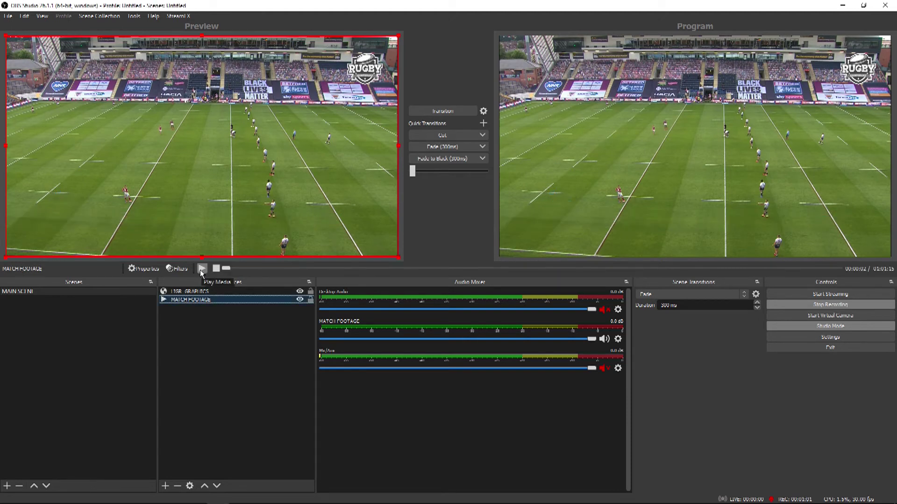
pyautogui.click(202, 269)
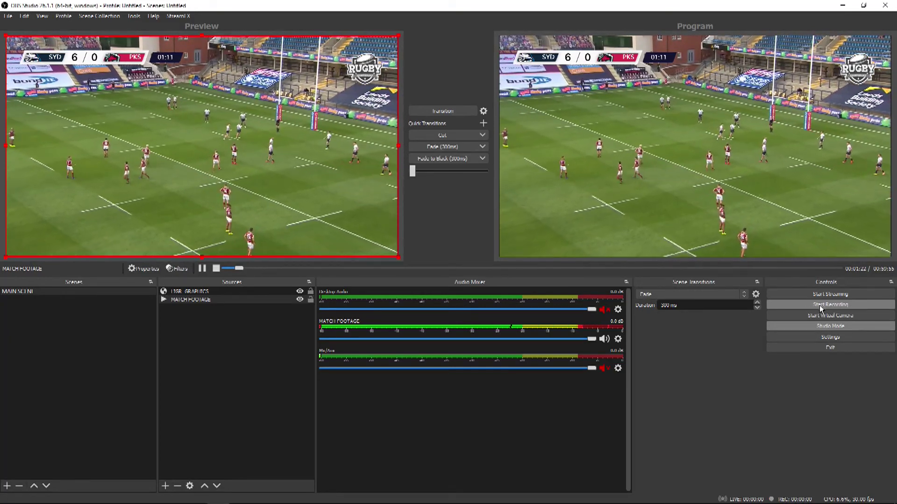
pyautogui.click(818, 306)
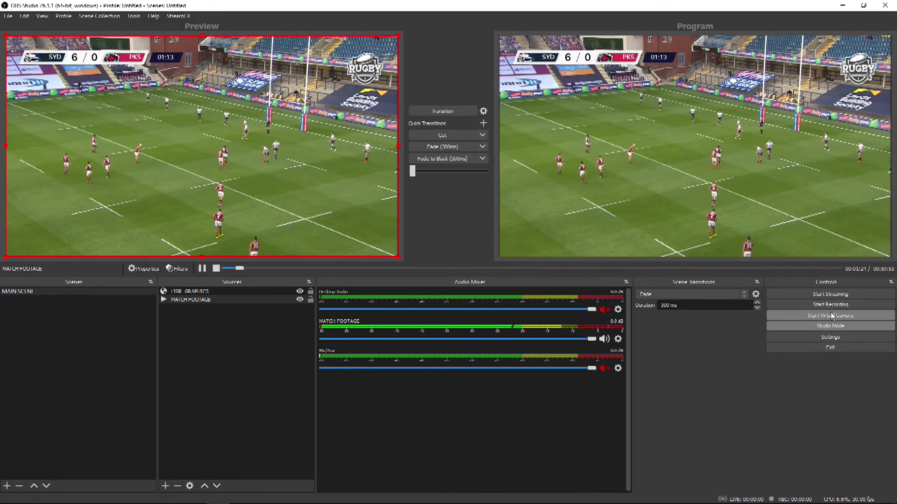